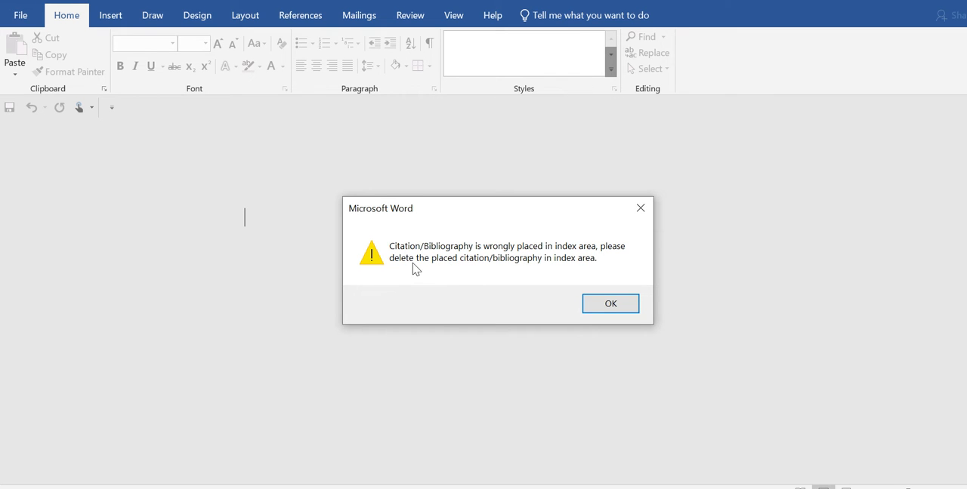
Step: Close the opioid crisis document and open FILE.docx, dismissing the citation placement warnings
click(609, 305)
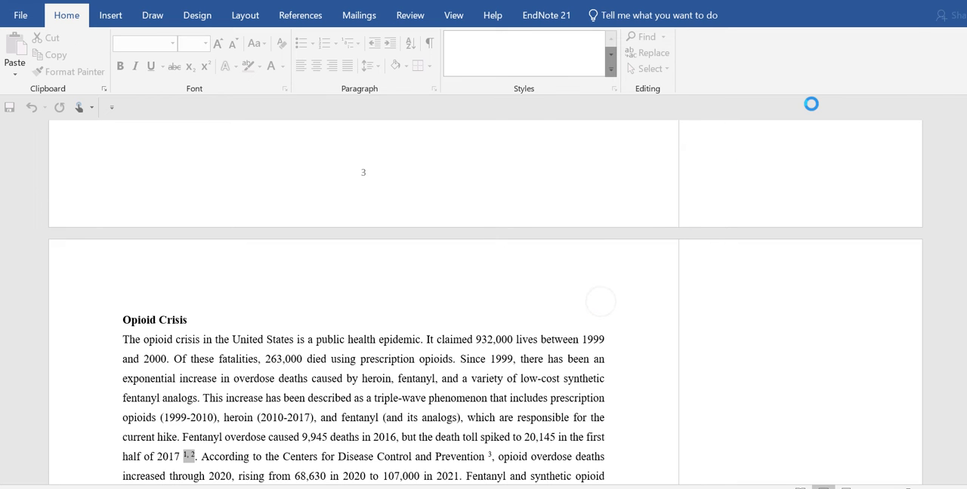
click(961, 0)
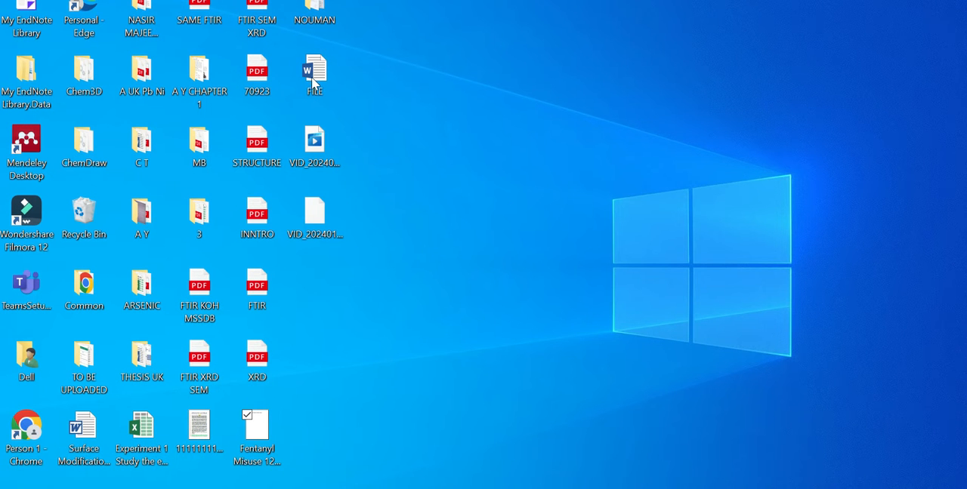
double_click(315, 78)
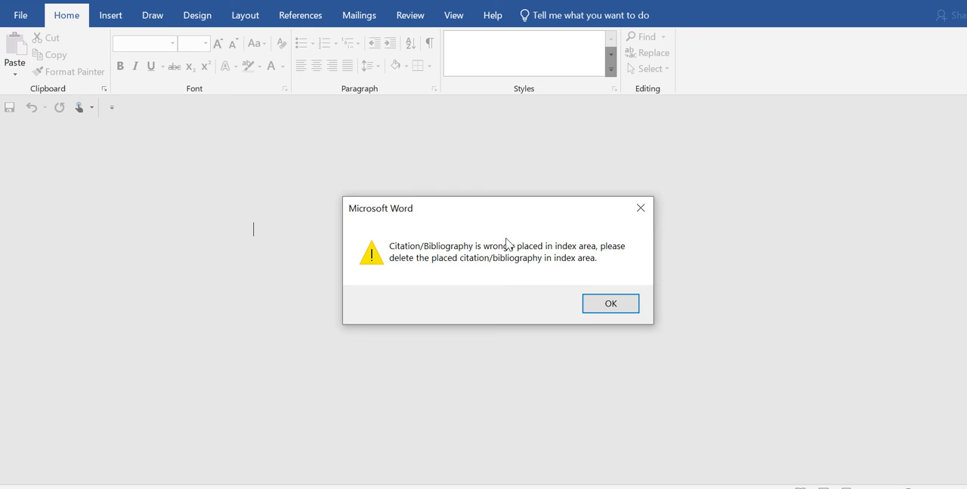
click(611, 304)
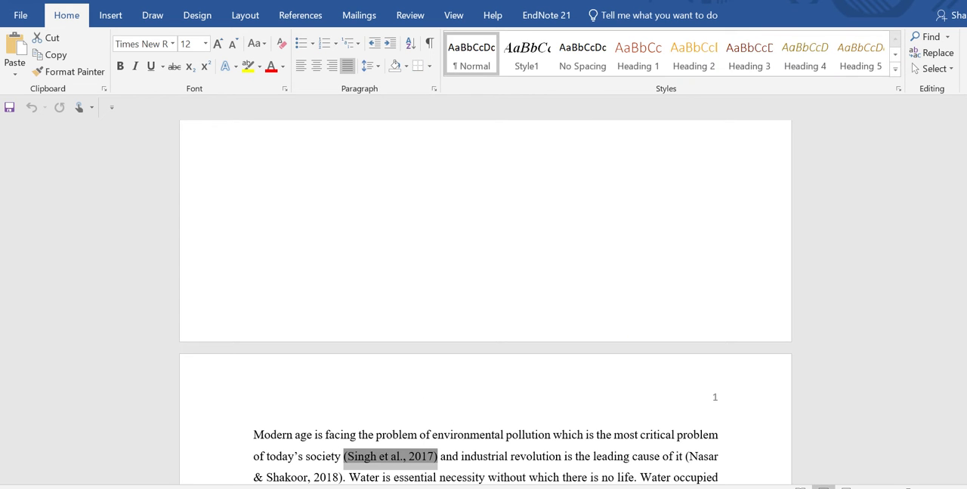
Step: Place the text cursor right after the first in-text citation in the opening paragraph on page 1
click(330, 438)
scroll(329, 439, down, 2)
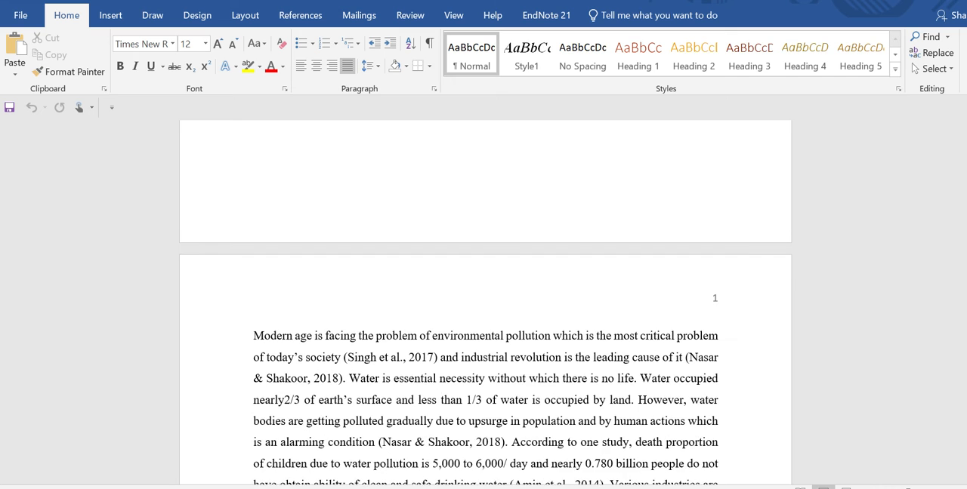
drag(344, 363, 440, 364)
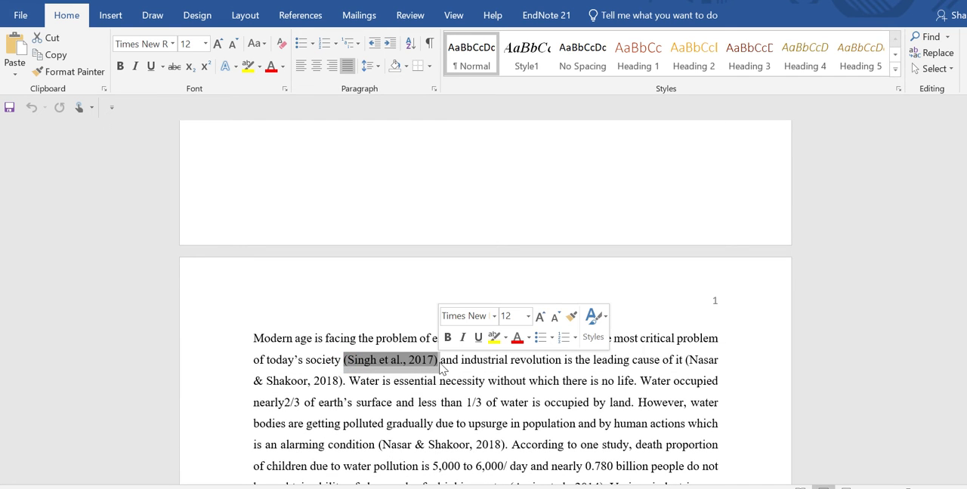
click(441, 361)
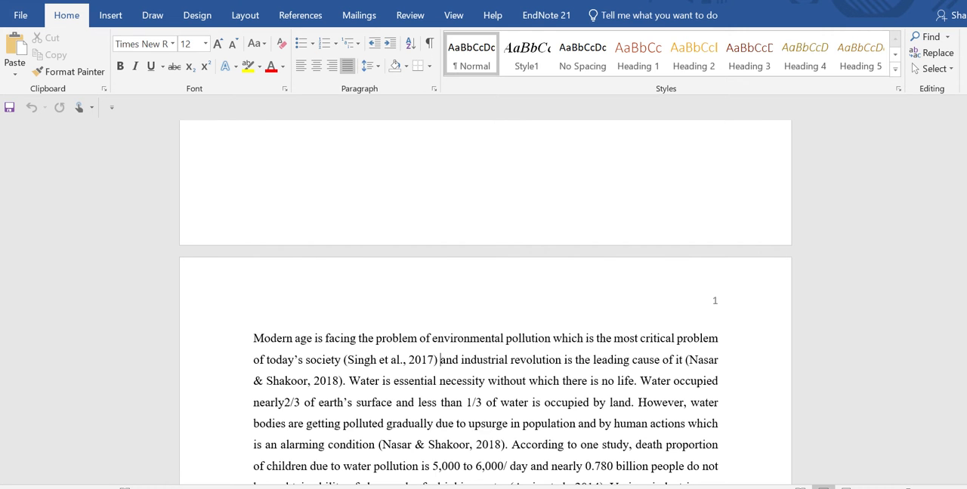
Step: Open EndNote without installing the 21.2 update and insert the selected 2018 arsenic uptake reference at the cursor in the document
key(super)
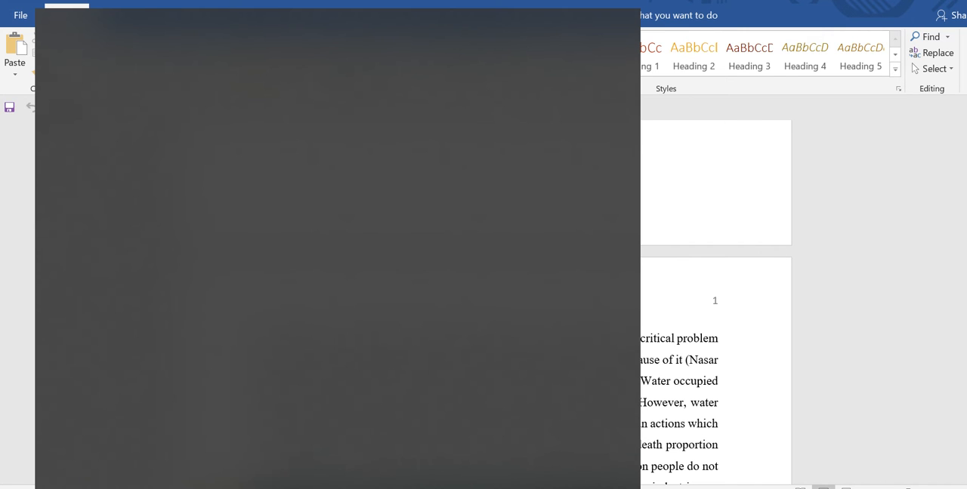
text(EN)
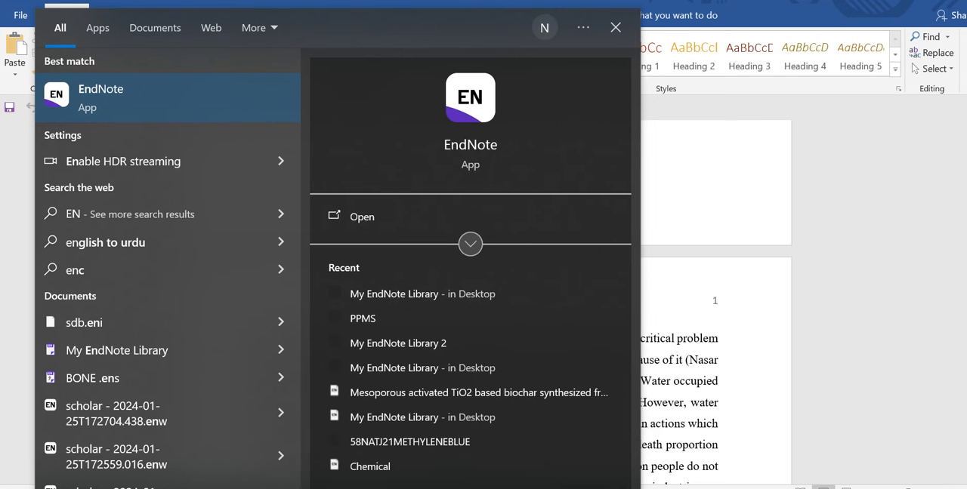
key(Return)
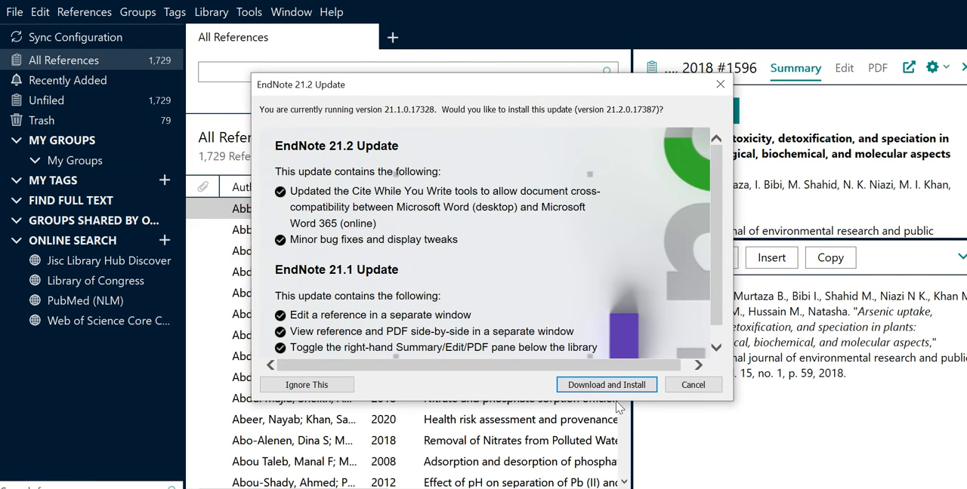
click(678, 385)
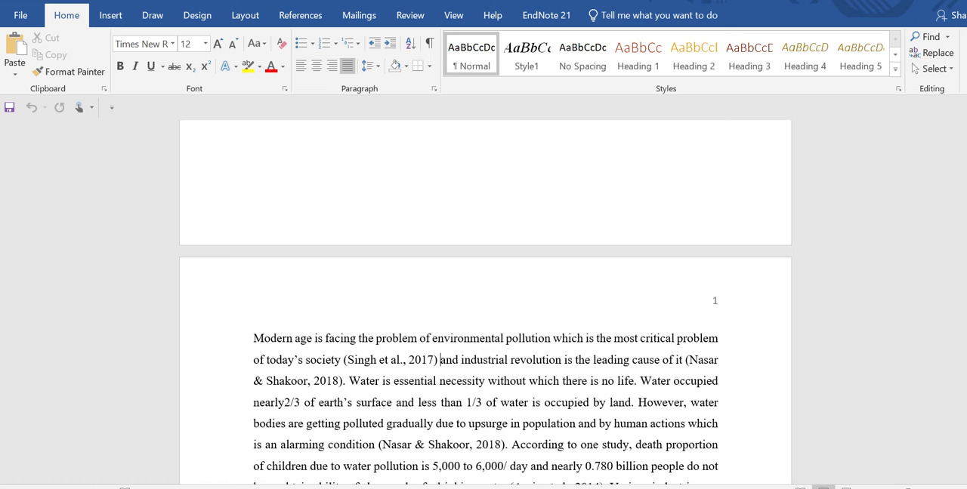
key(alt+Tab)
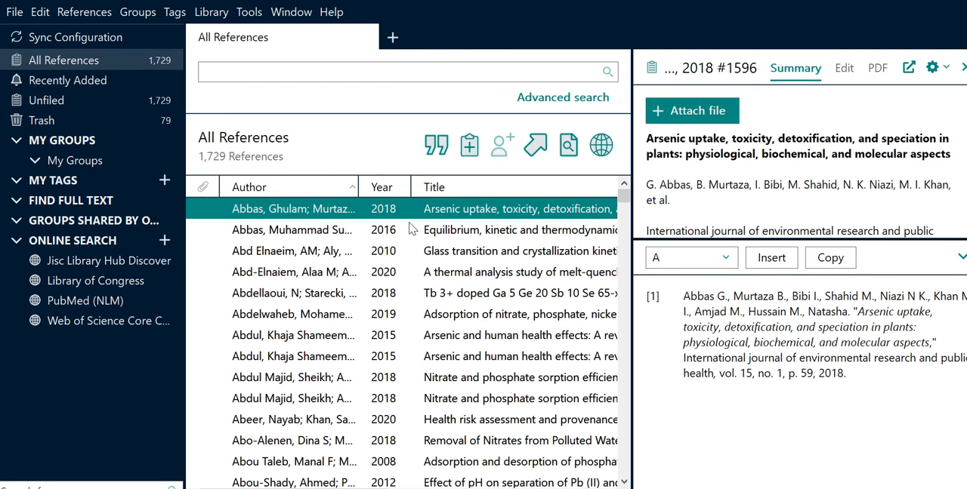
click(437, 141)
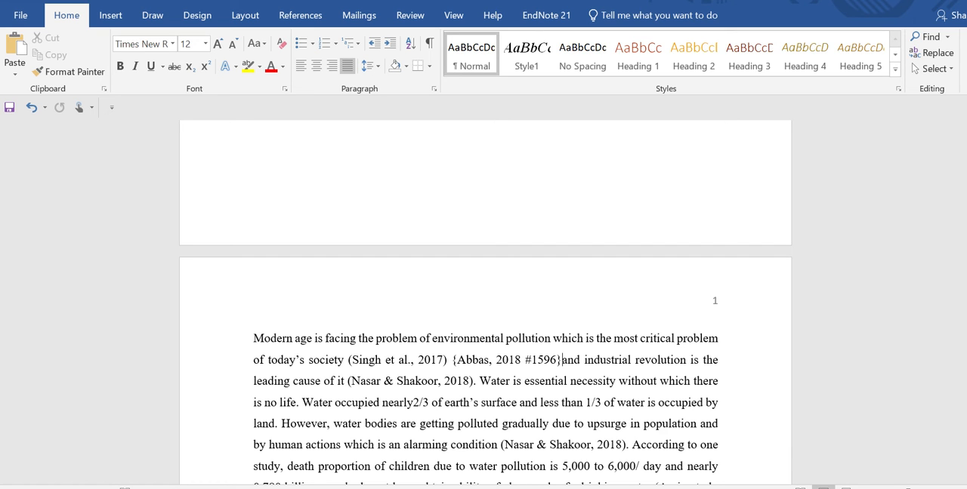
Step: Turn on EndNote's Instant Formatting in the Word document, dismissing the missing style warning and cancelling the bibliography configuration
click(542, 18)
click(431, 50)
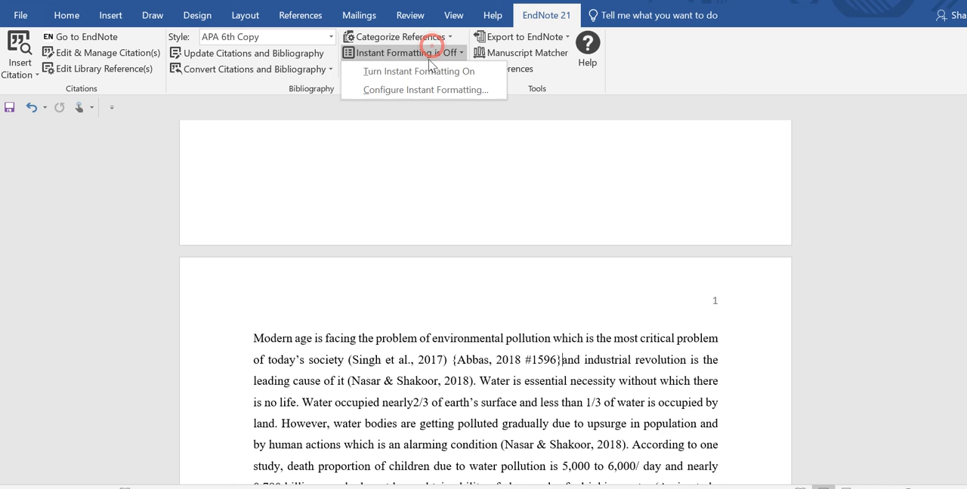
click(427, 71)
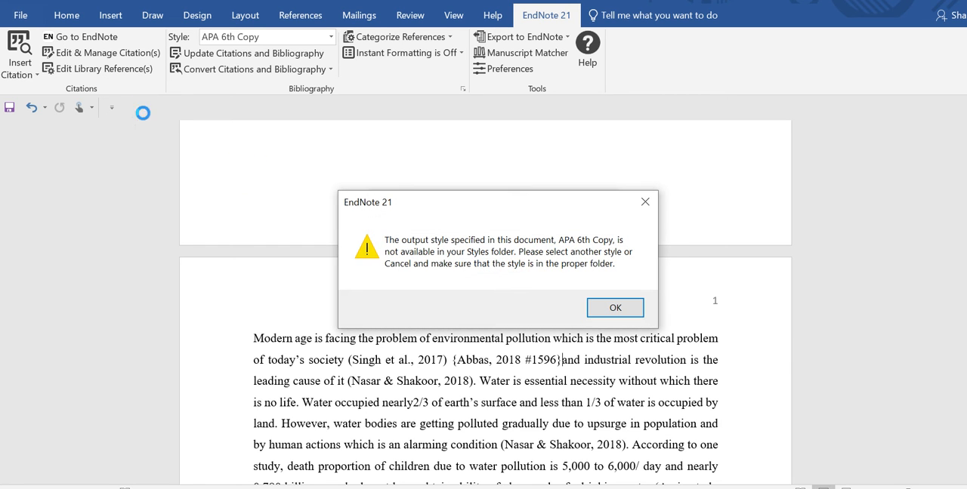
click(592, 303)
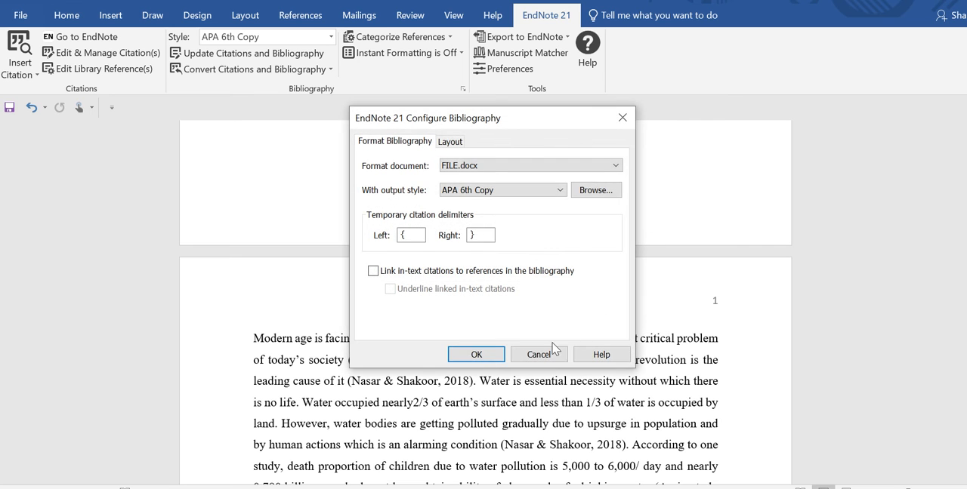
click(535, 353)
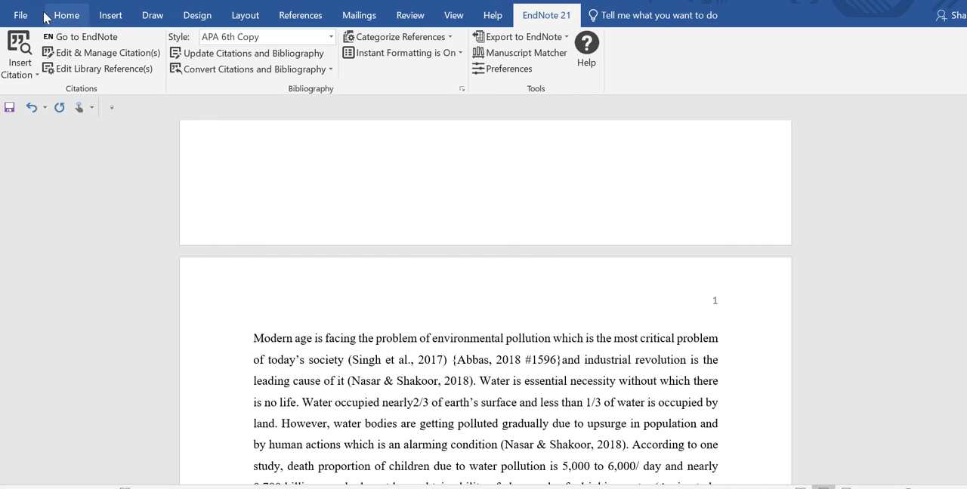
Step: Open Word's Templates and Add-ins settings by choosing to manage Word Add-ins in the options
click(13, 18)
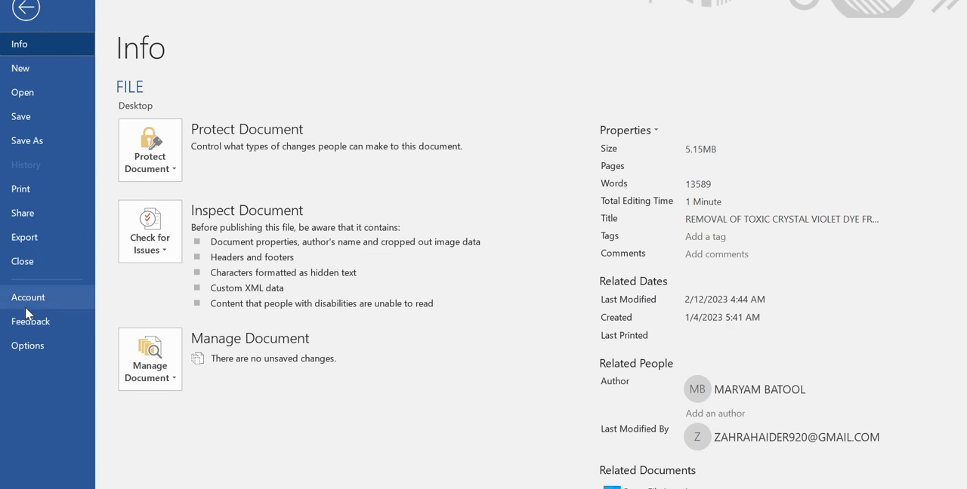
click(29, 346)
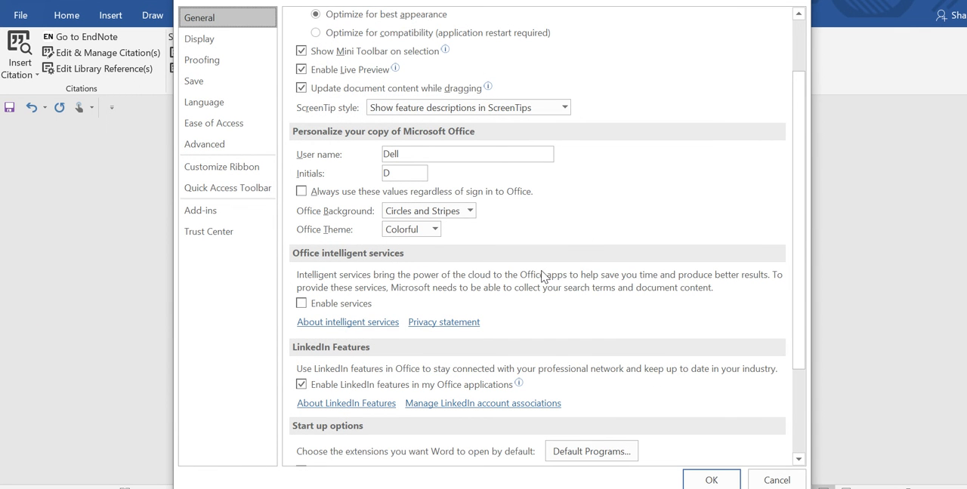
click(213, 223)
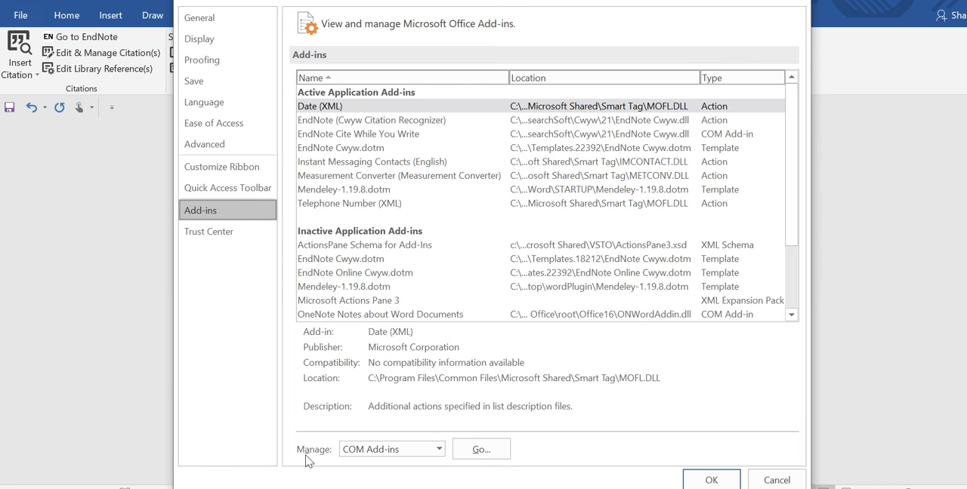
click(439, 450)
click(439, 450)
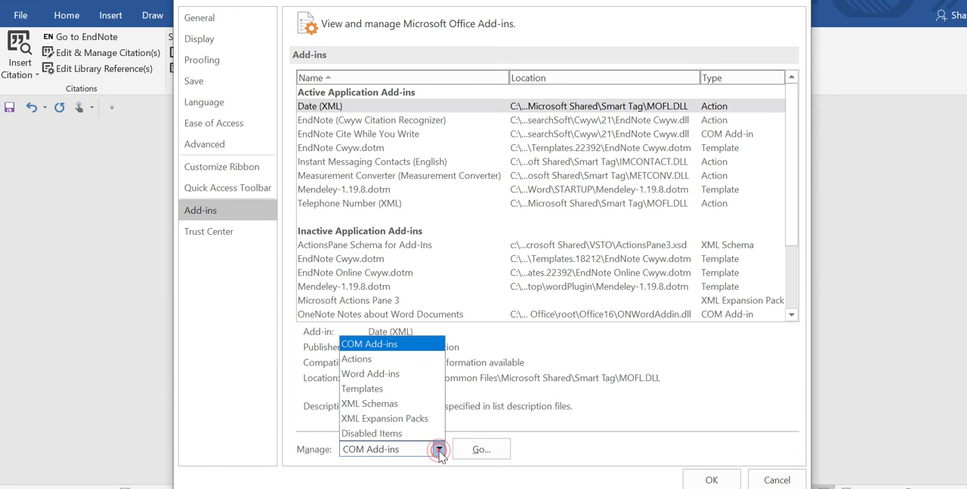
click(377, 374)
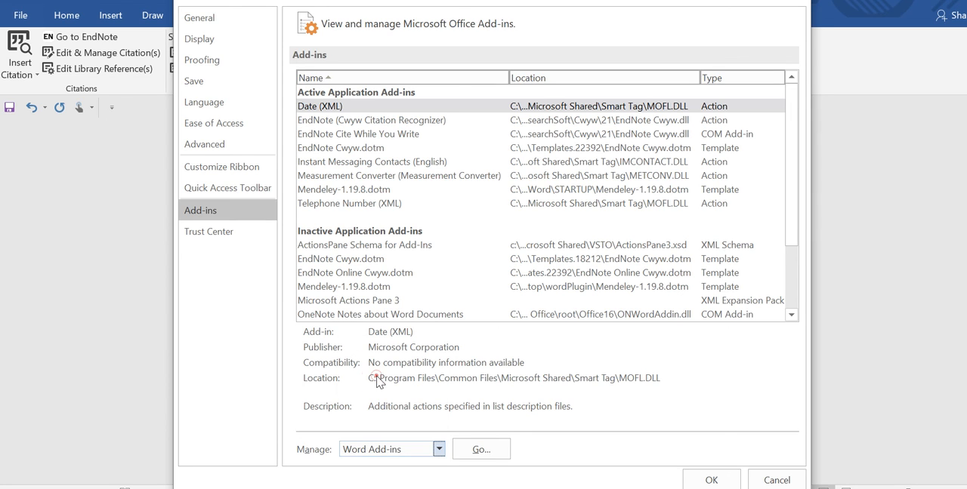
click(478, 450)
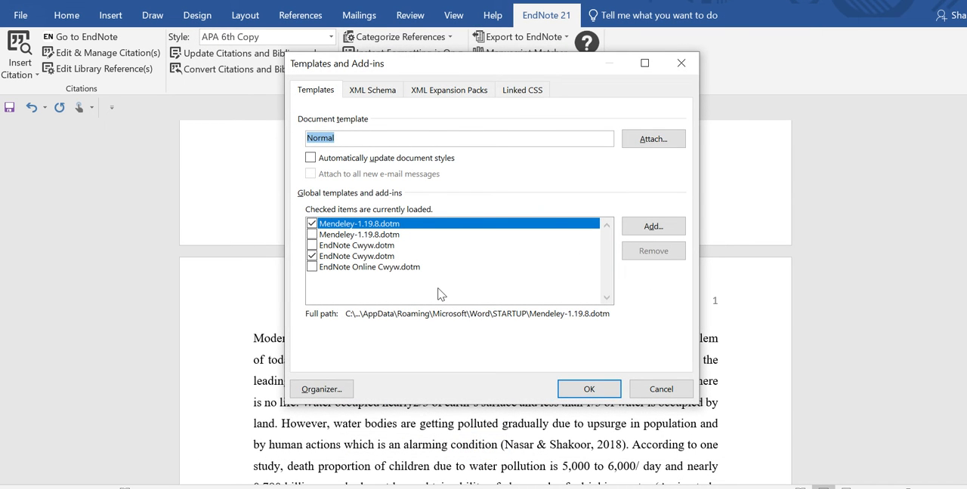
Step: Uncheck both Mendeley-1.19.8.dotm templates, check both EndNote Cwyw.dotm and EndNote Online Cwyw.dotm templates, and enable the blocked content
click(312, 257)
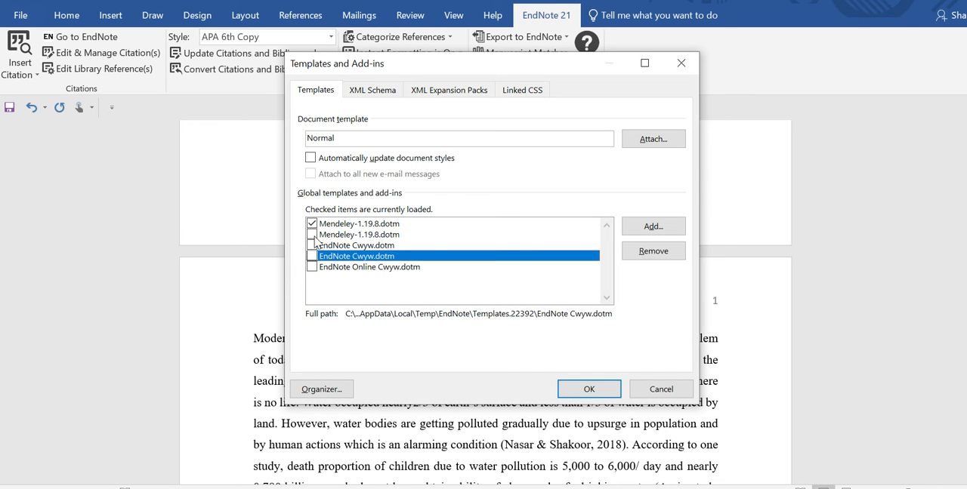
click(312, 235)
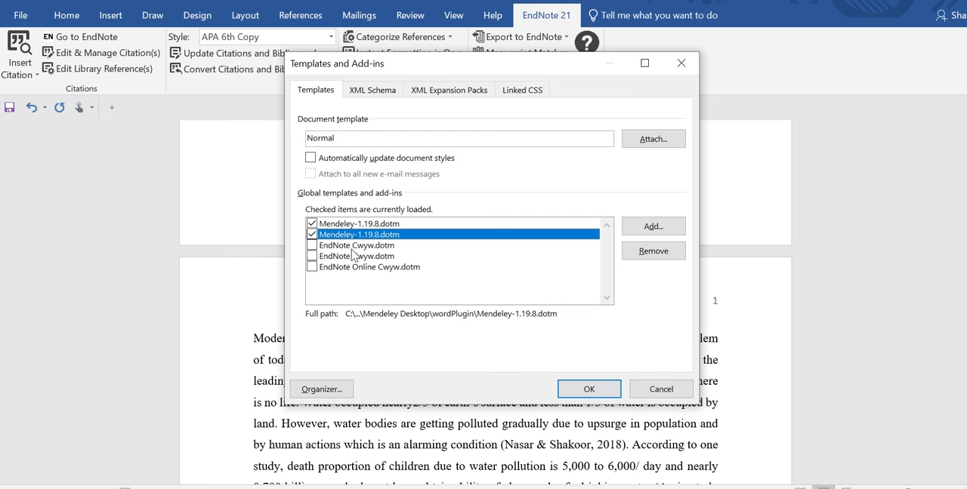
click(312, 223)
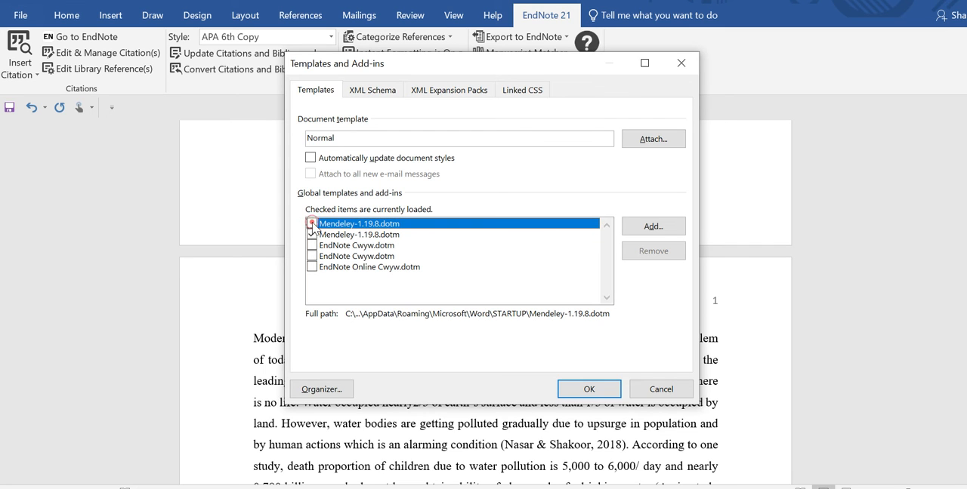
click(312, 235)
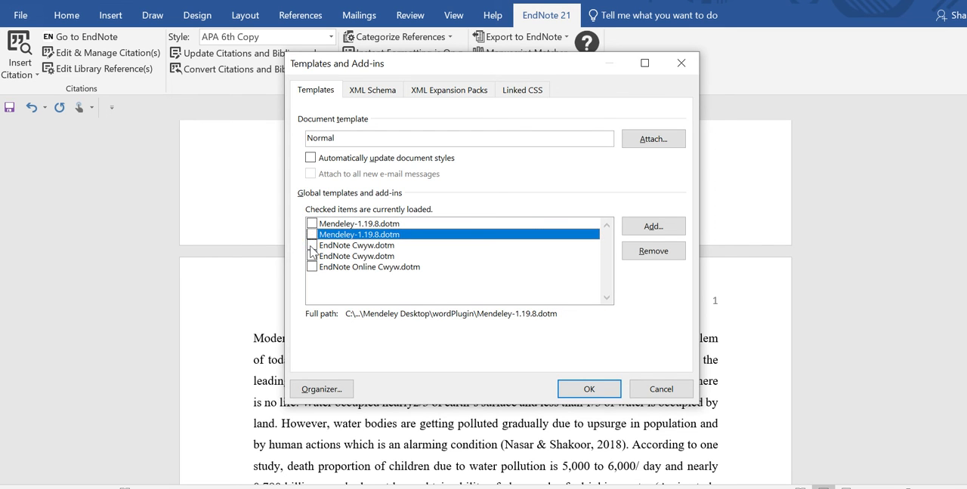
click(311, 245)
click(312, 256)
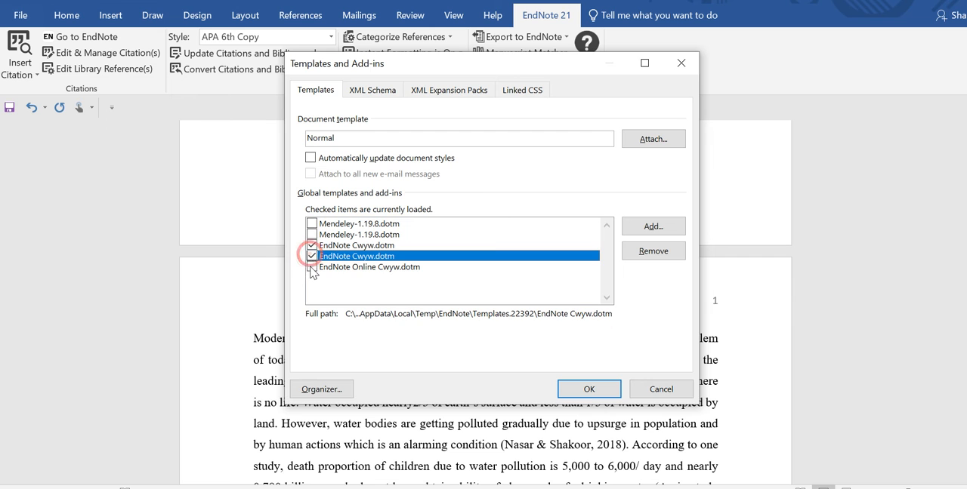
click(311, 266)
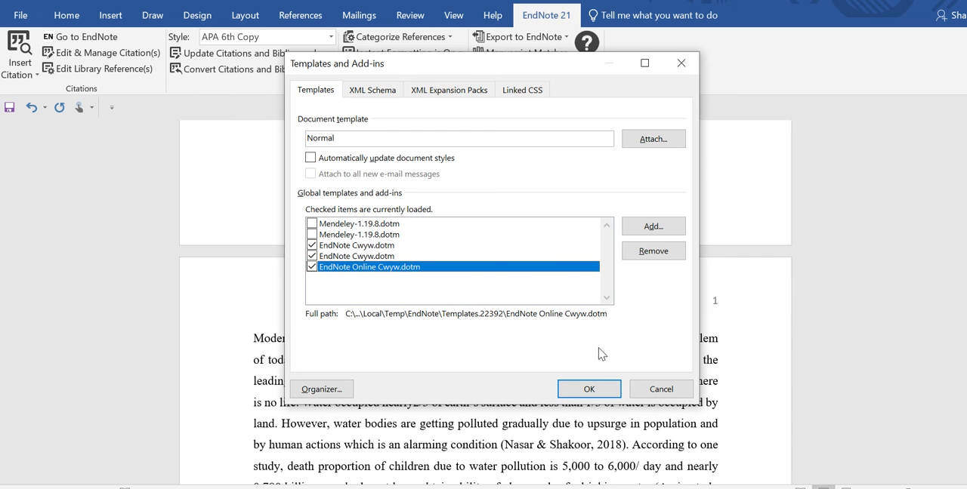
click(589, 389)
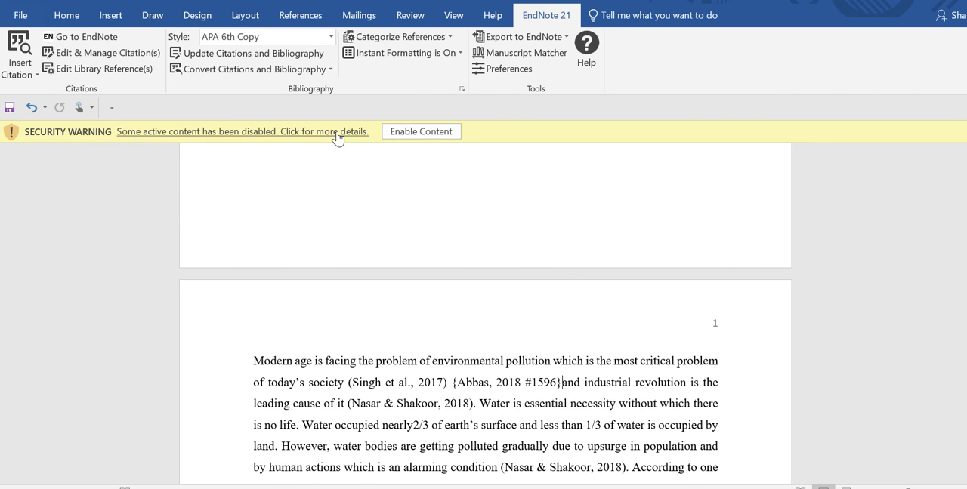
click(420, 132)
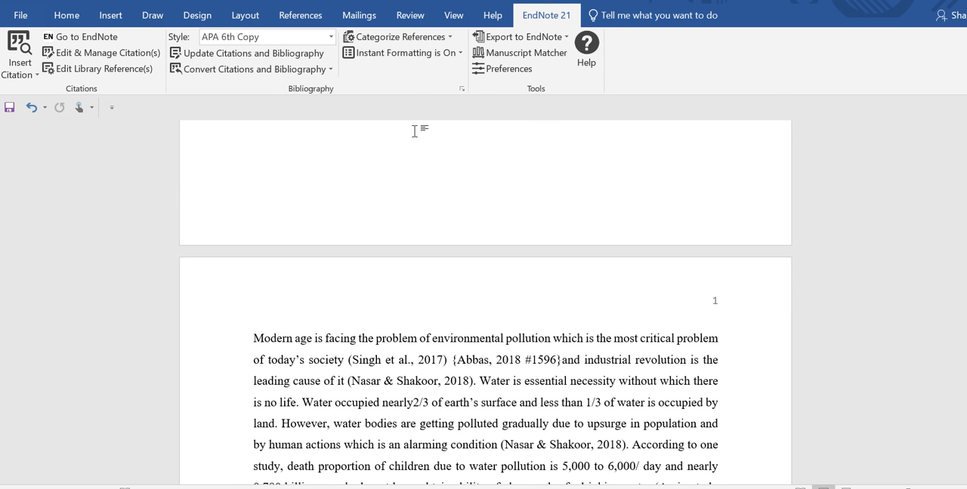
Step: Set the EndNote output style to ACS and check the first two citations in the opening paragraph
click(319, 34)
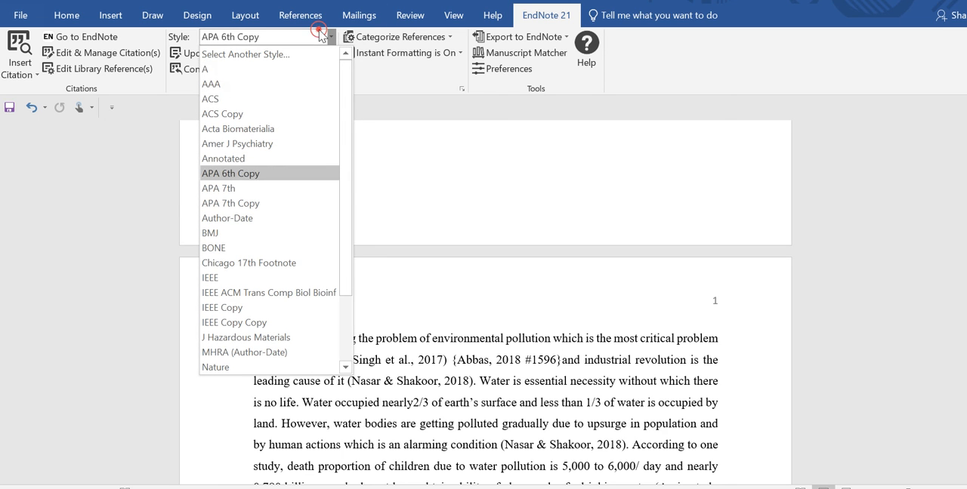
click(298, 102)
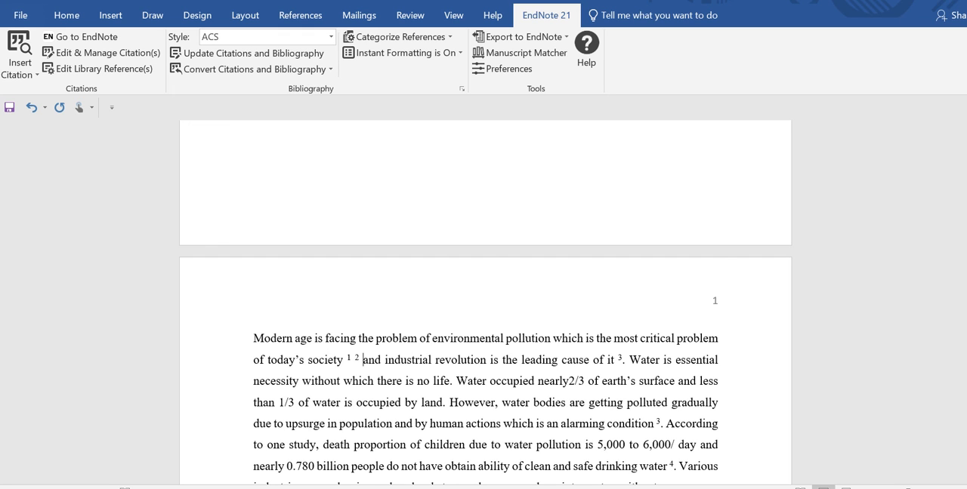
double_click(352, 359)
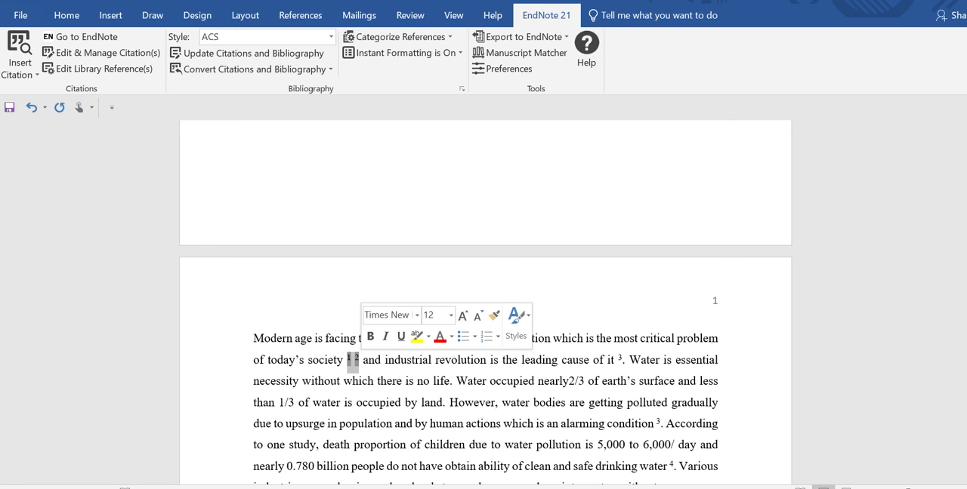
click(384, 363)
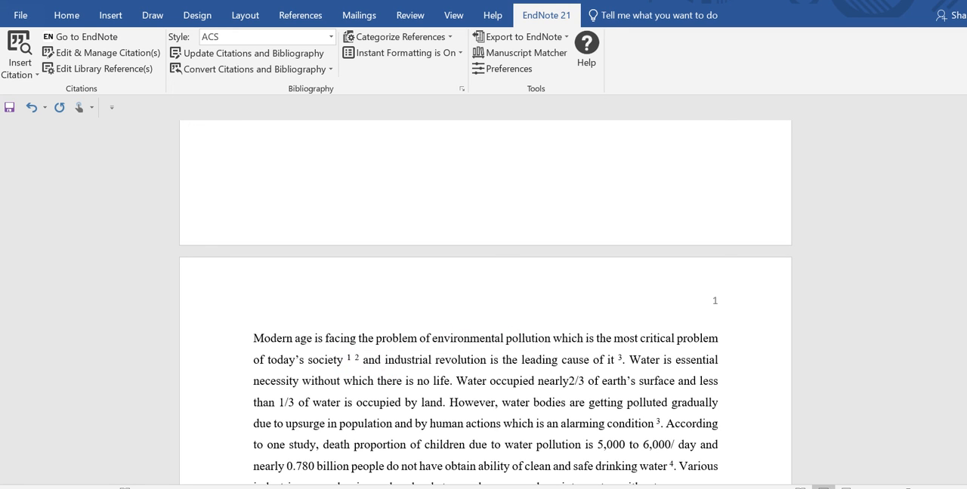